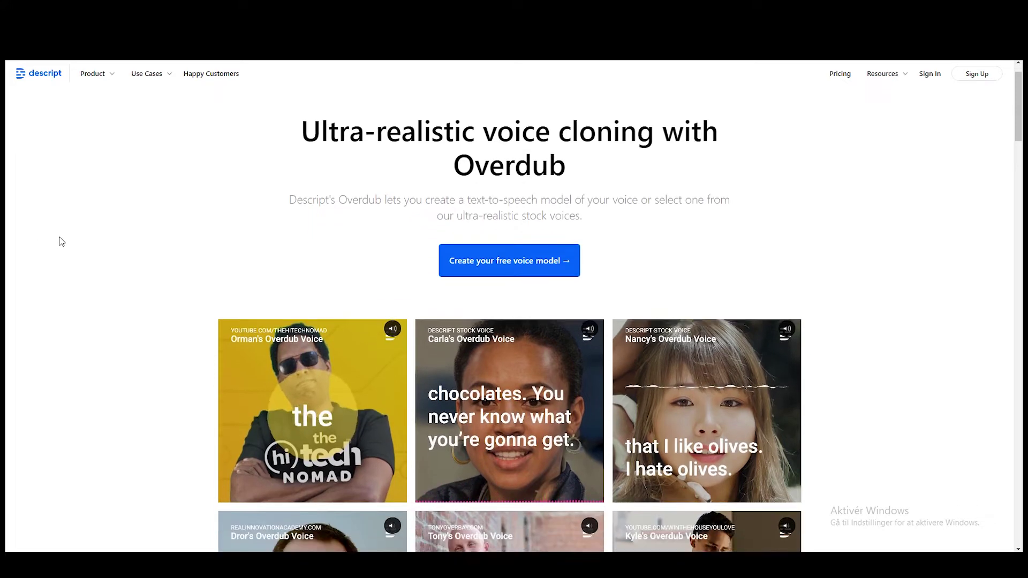
Step: Scroll up and down through the Overdub web page to review its content
scroll(61, 241, down, 5)
scroll(61, 242, down, 5)
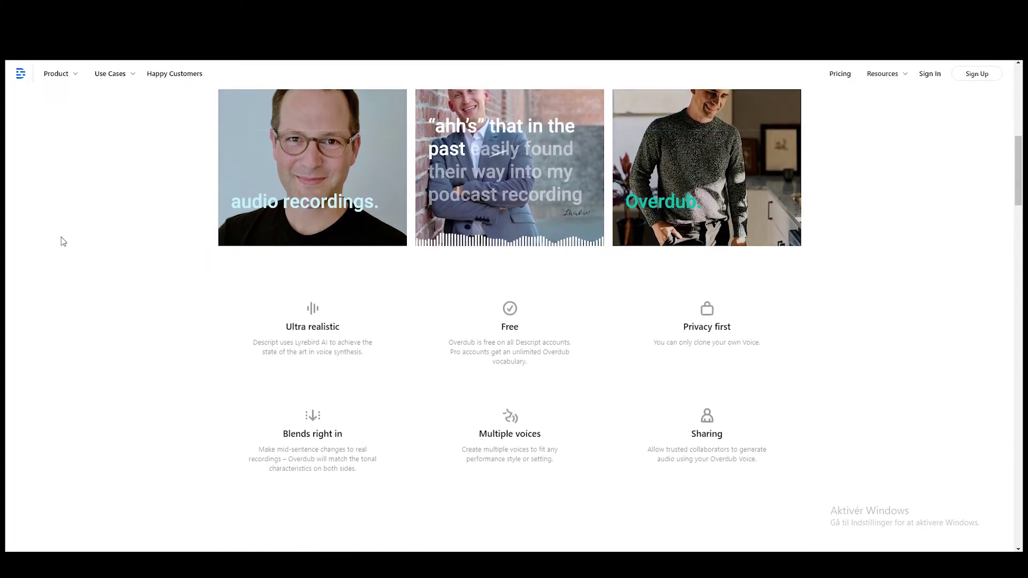
scroll(61, 241, down, 4)
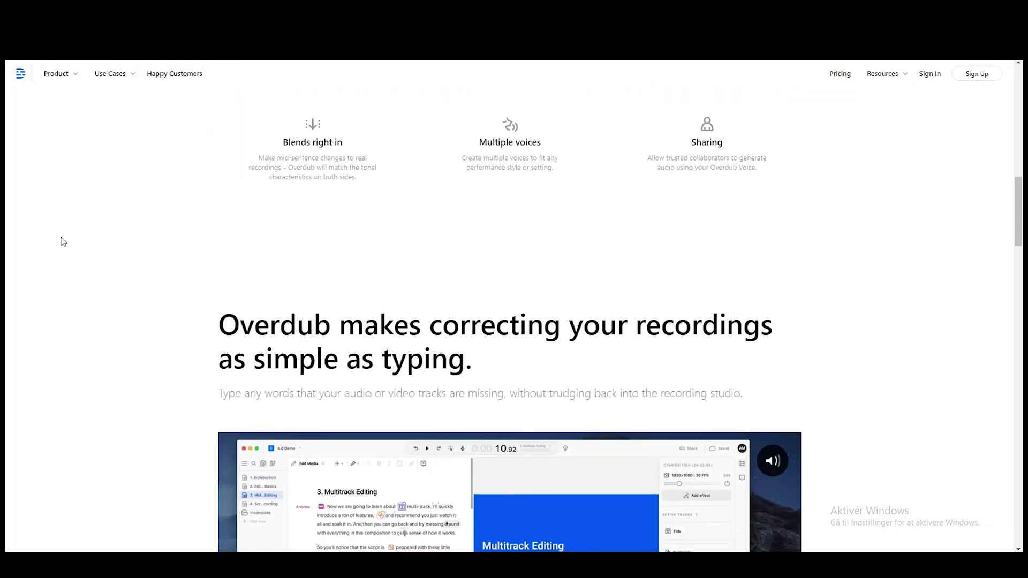
scroll(63, 241, down, 6)
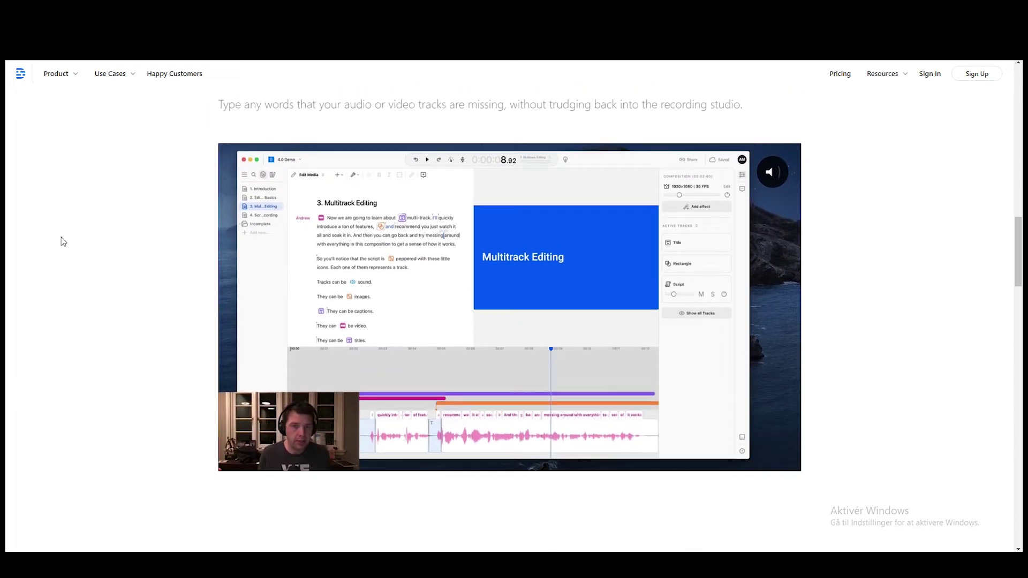
scroll(63, 241, down, 4)
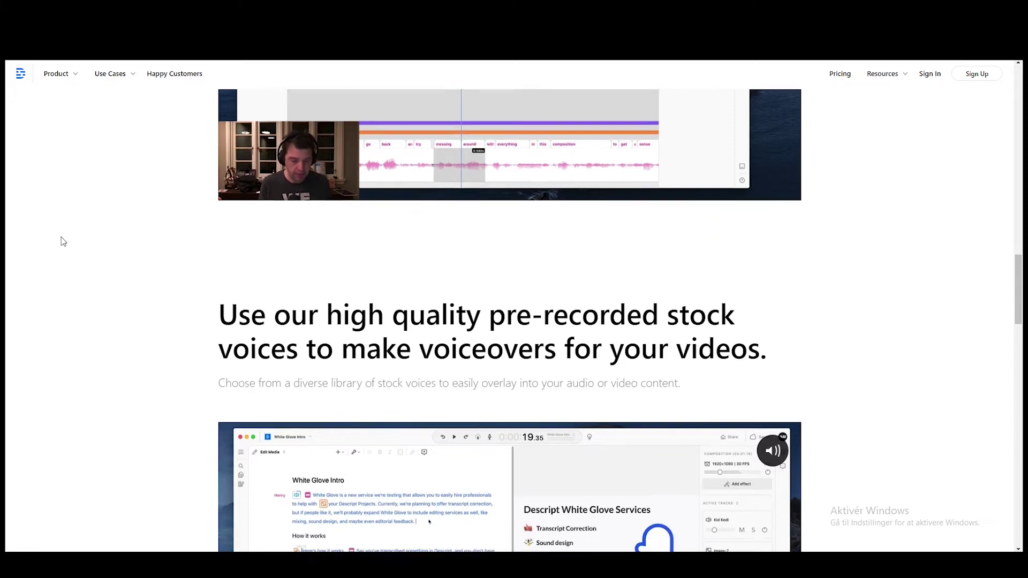
scroll(62, 242, down, 2)
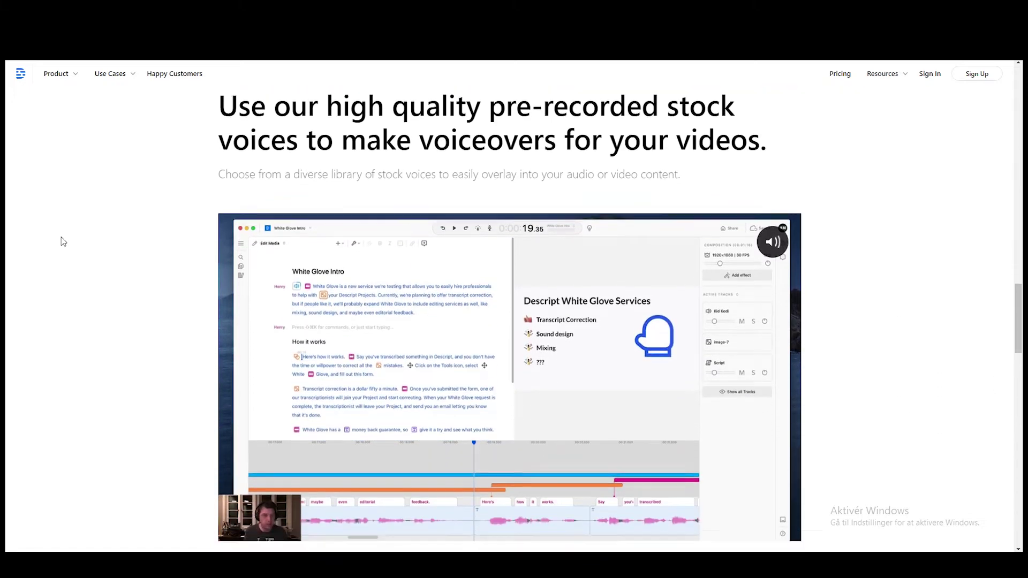
scroll(62, 242, up, 1)
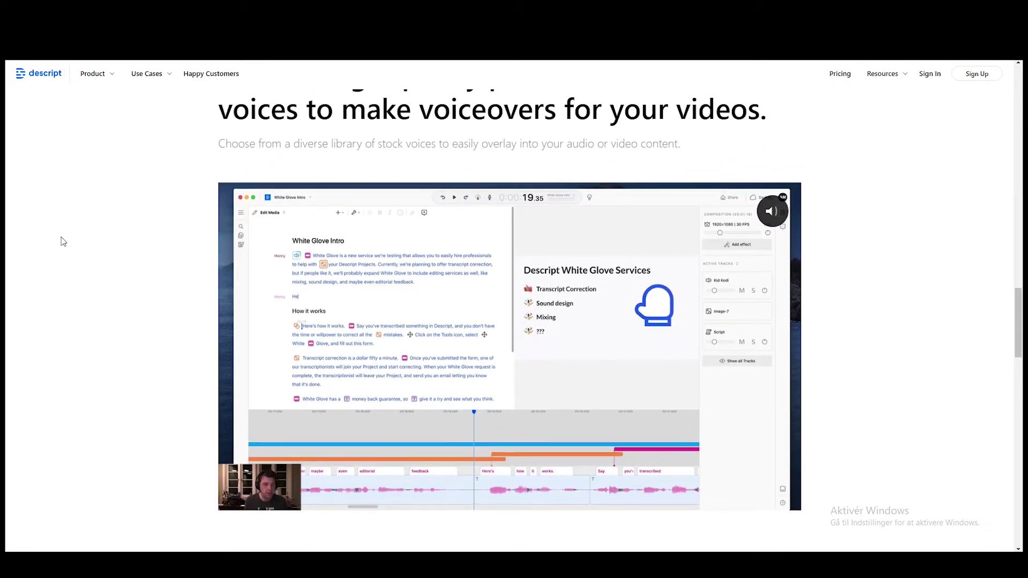
scroll(63, 242, down, 6)
scroll(62, 242, down, 2)
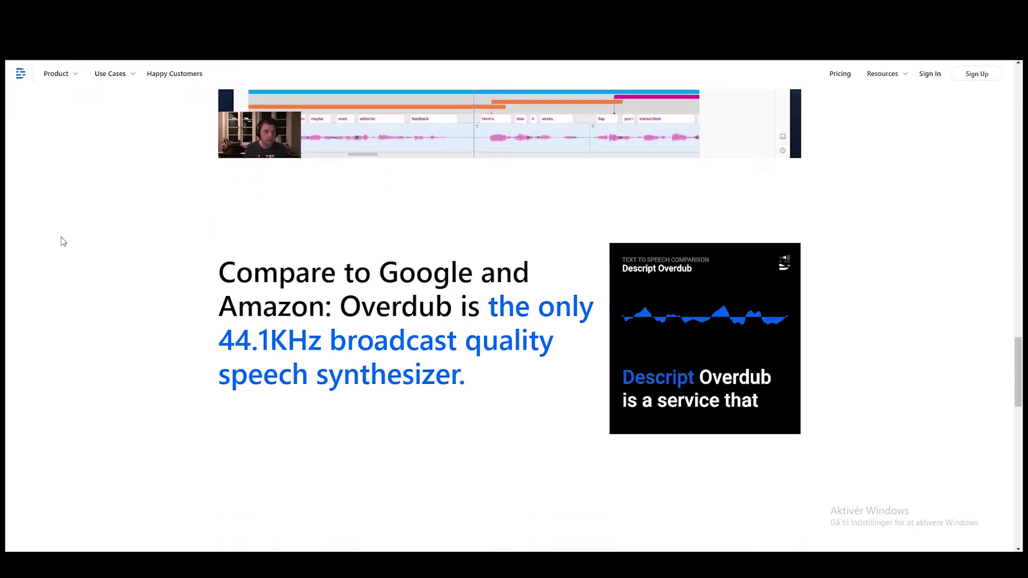
scroll(62, 241, down, 3)
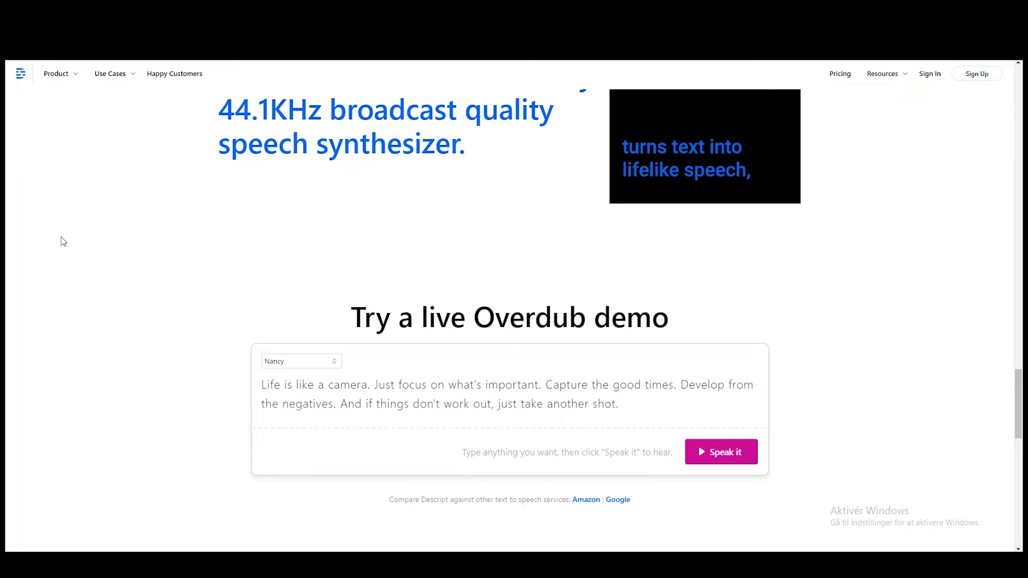
scroll(63, 242, up, 10)
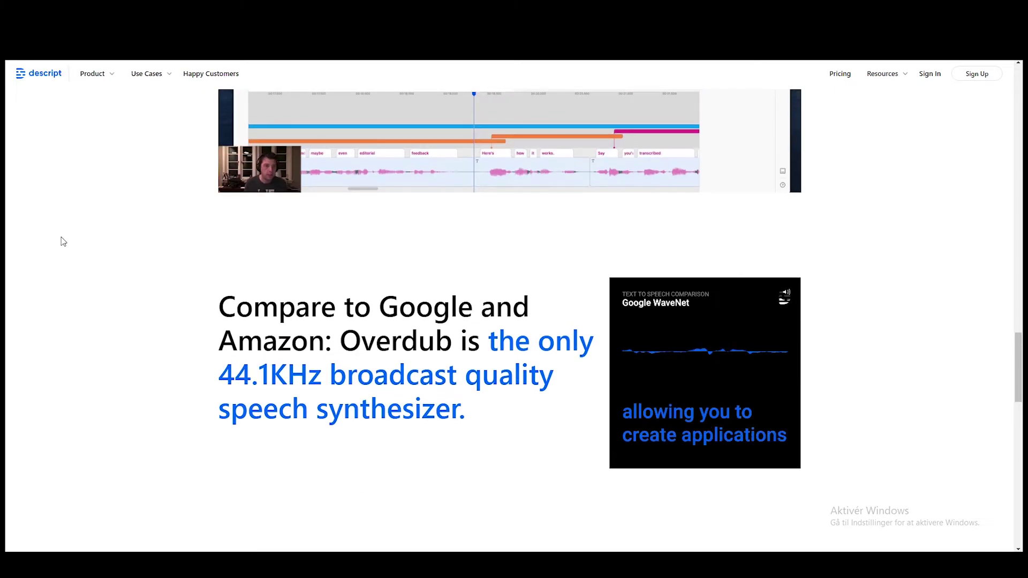
scroll(62, 241, up, 10)
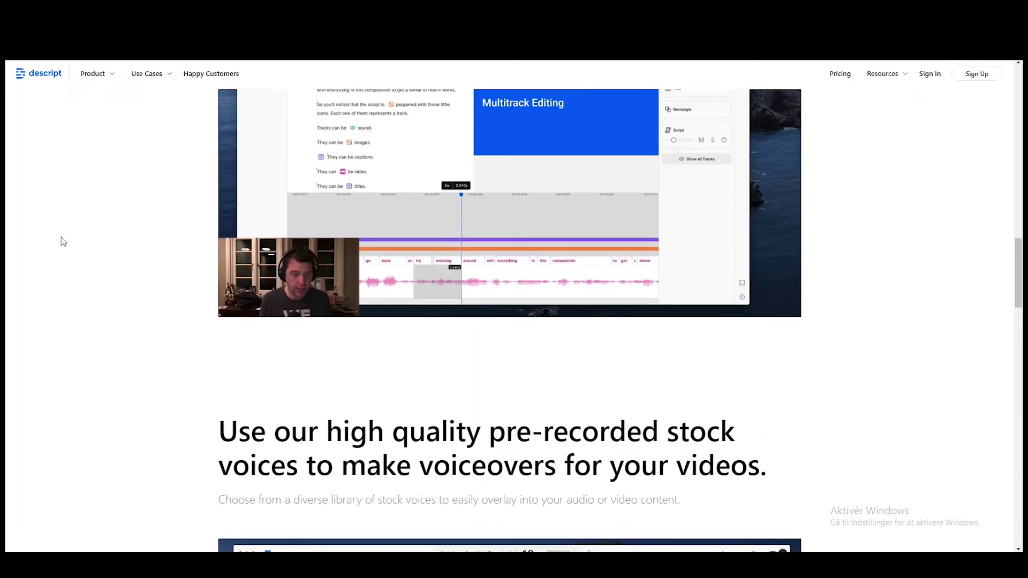
scroll(63, 242, up, 10)
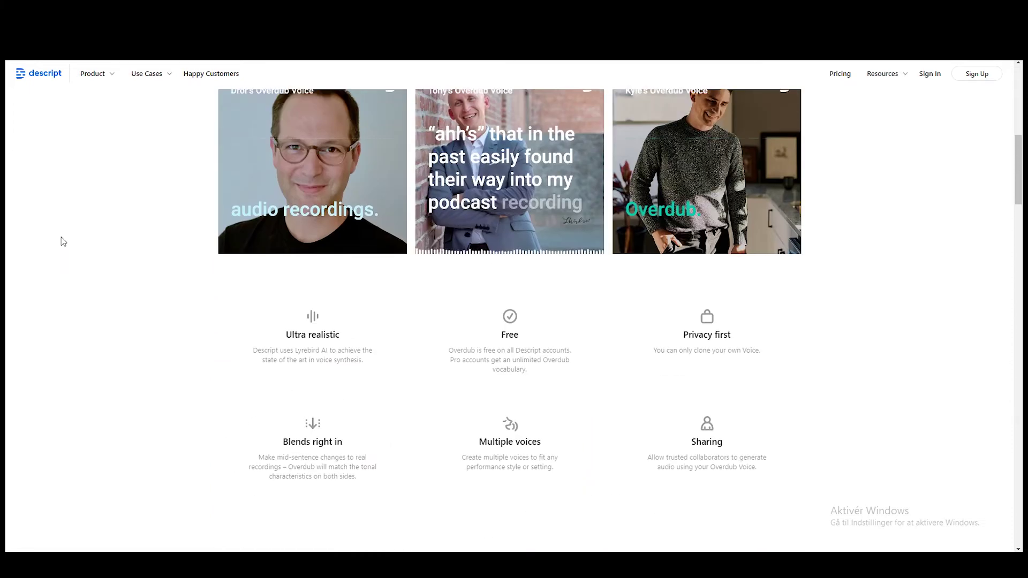
scroll(63, 241, up, 4)
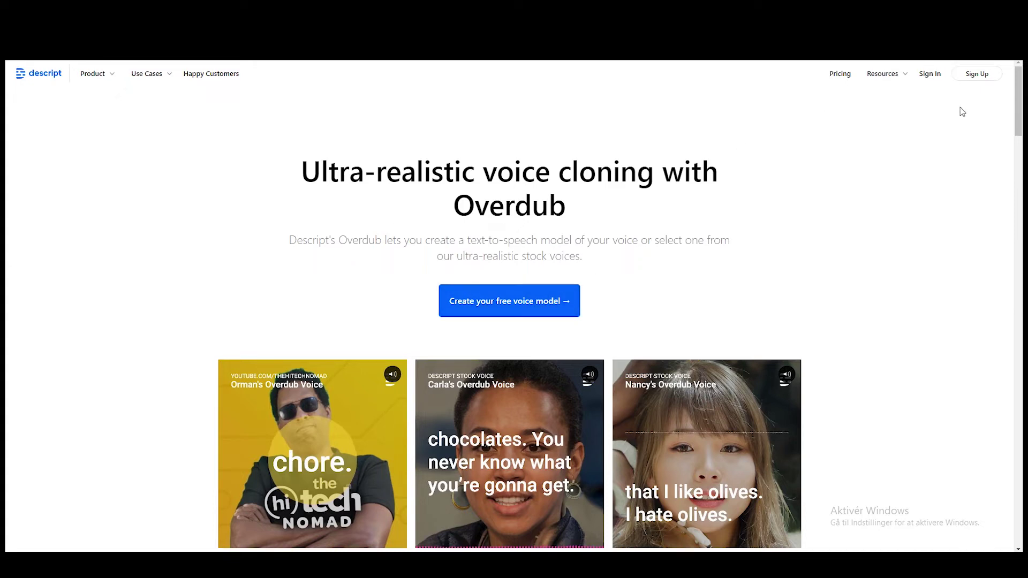
Step: Switch to the Descript app's Drive View and scroll through the project list
mouse_move(893, 70)
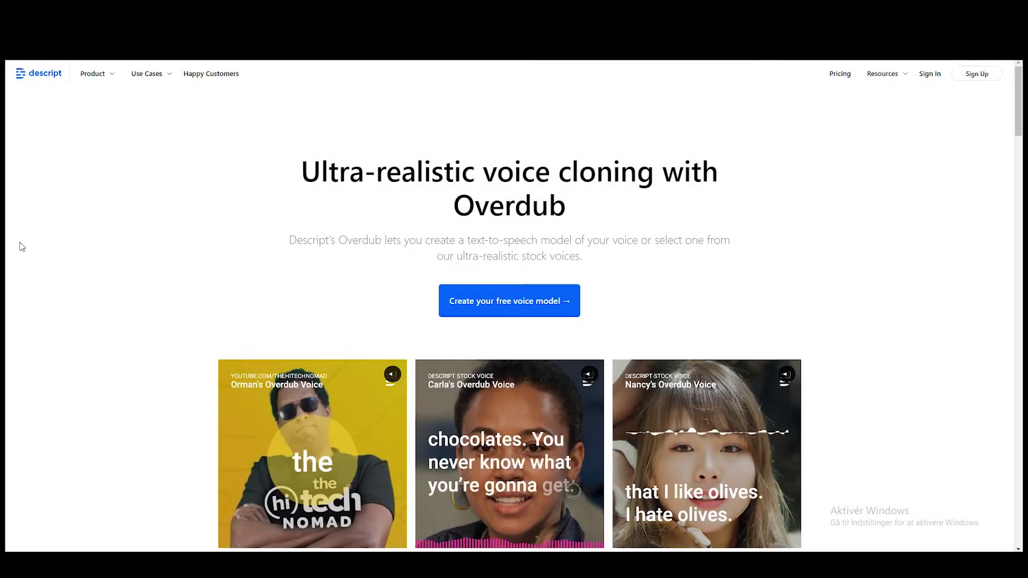
scroll(60, 242, down, 8)
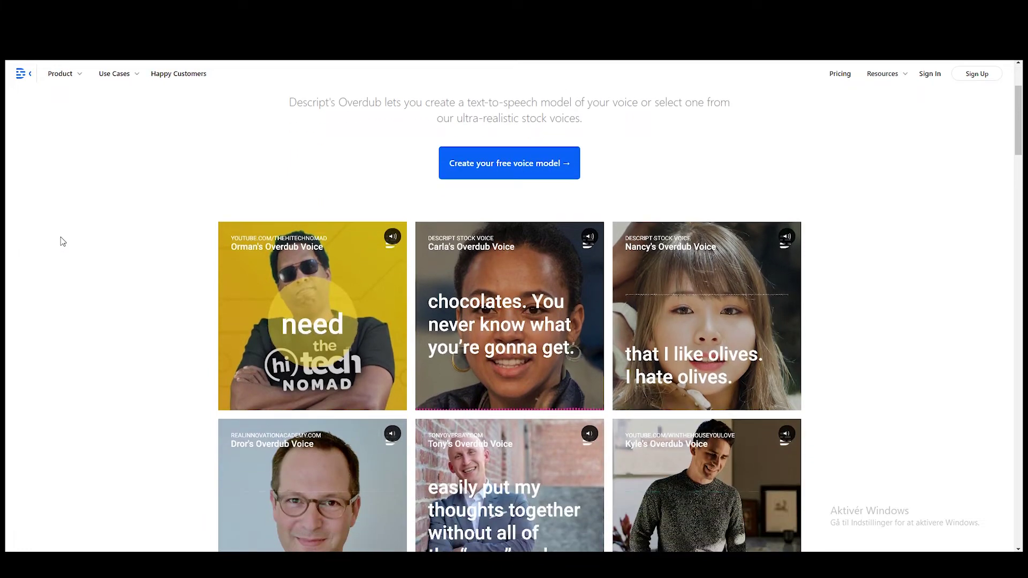
scroll(61, 241, down, 6)
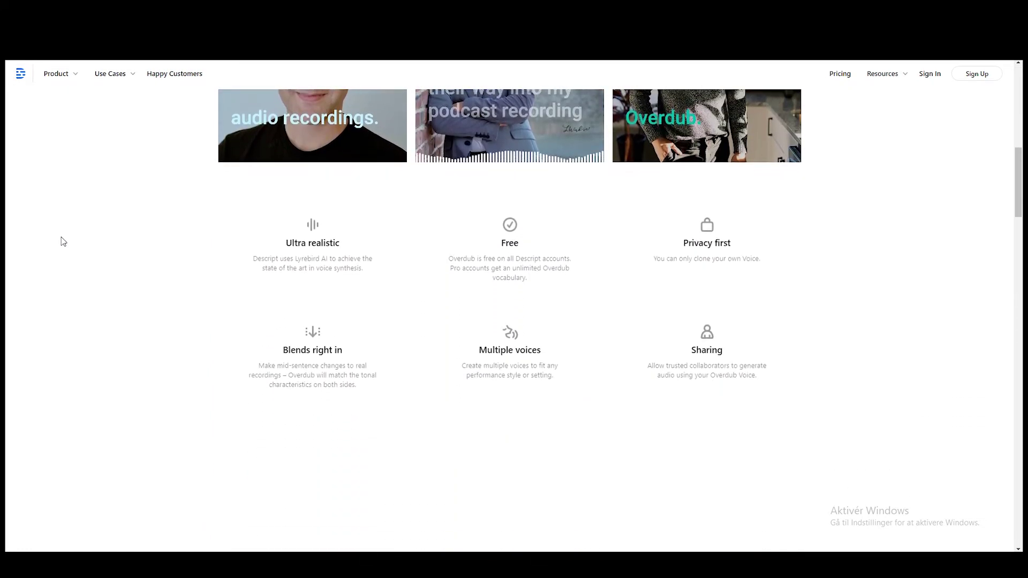
scroll(61, 241, down, 5)
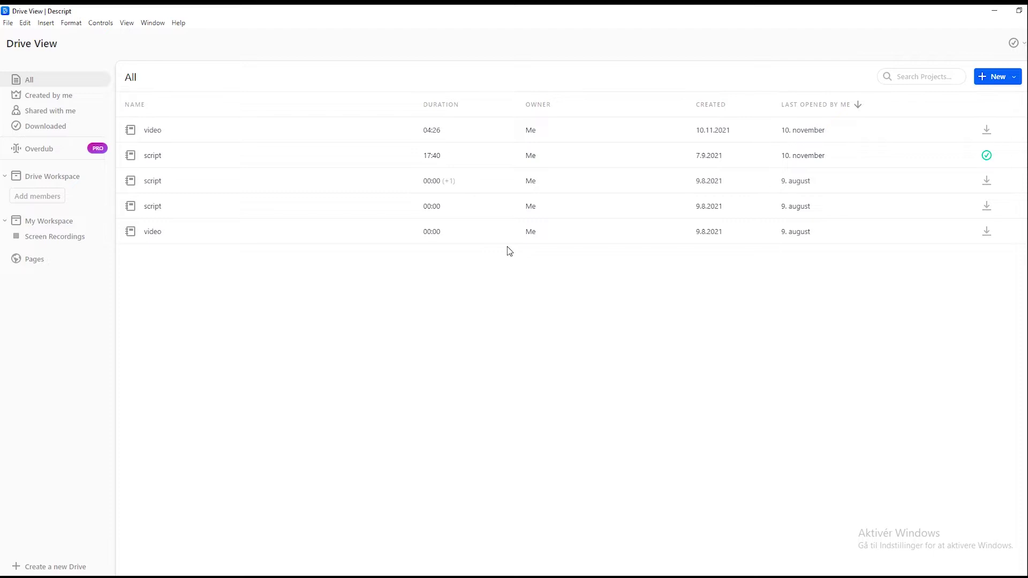
Step: Create a new project named 'Wifi Wealth' and paste the football-origins script into it
click(998, 77)
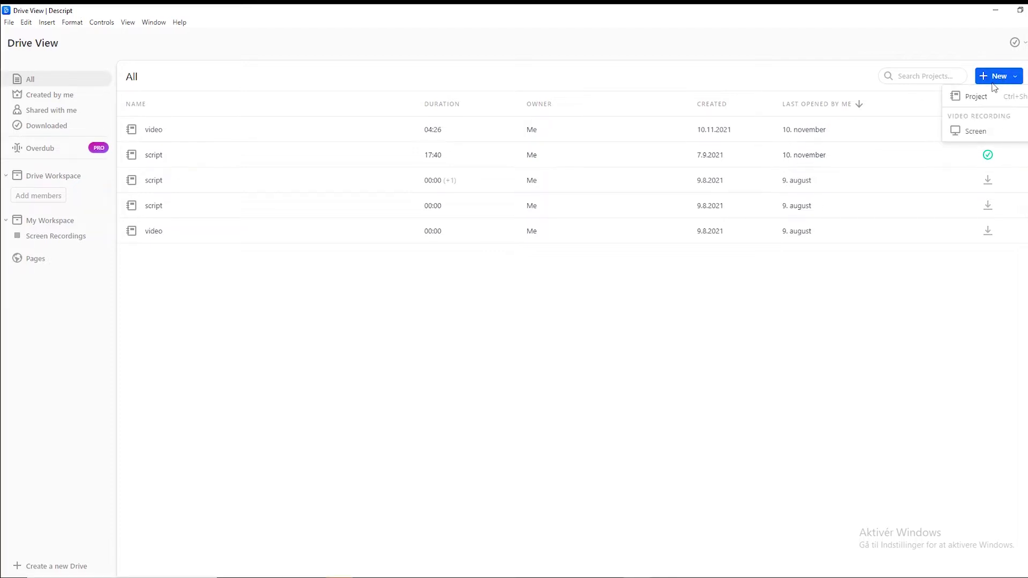
click(991, 98)
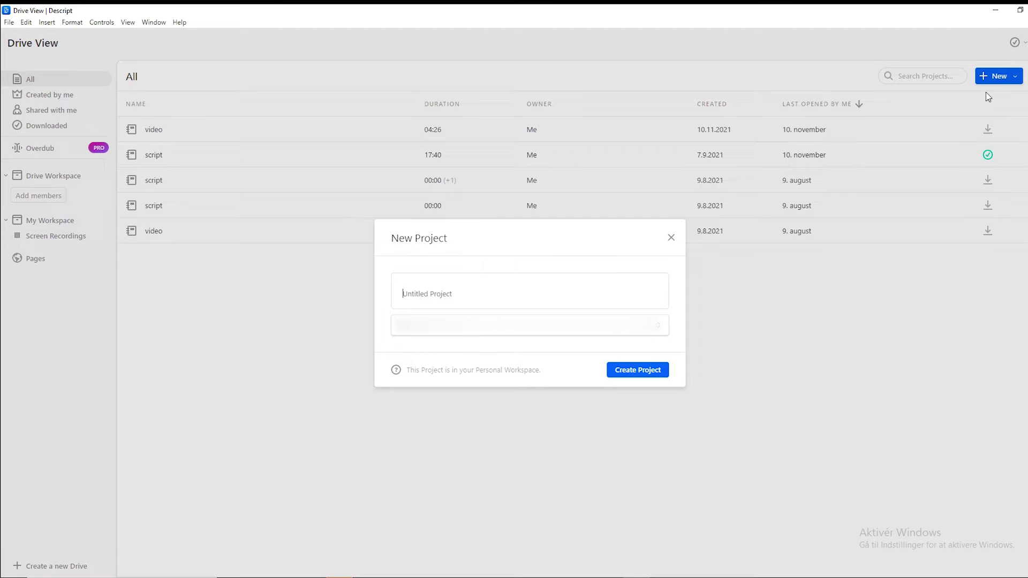
text(w)
click(634, 371)
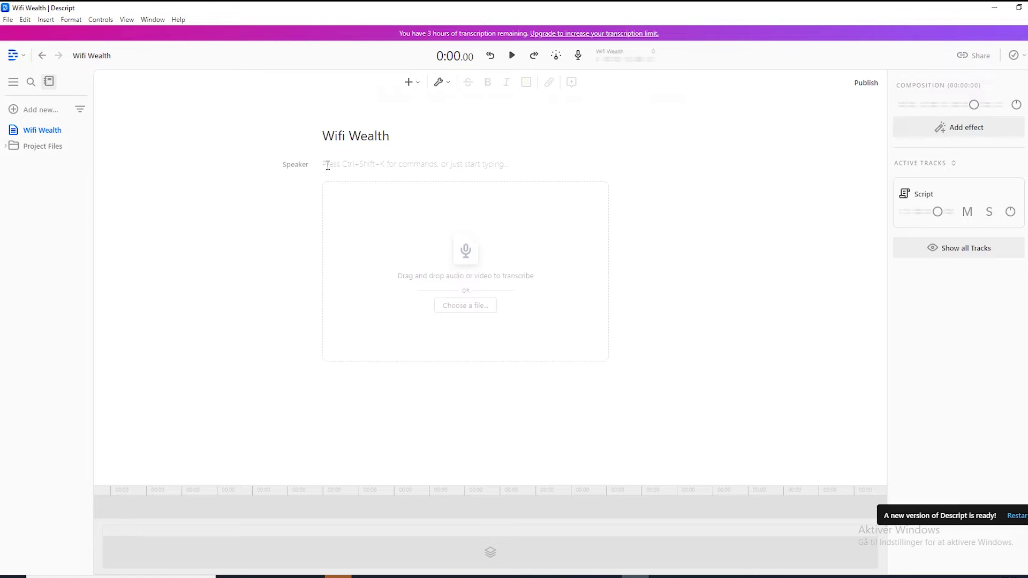
text(The game of football takes its form. The most admitted story tells that the game was developed in England in the 12th century. In this century, games that resembled football were played on meadows and roads in England. This early form of football was also much more rough and violent than the modern way of playing.)
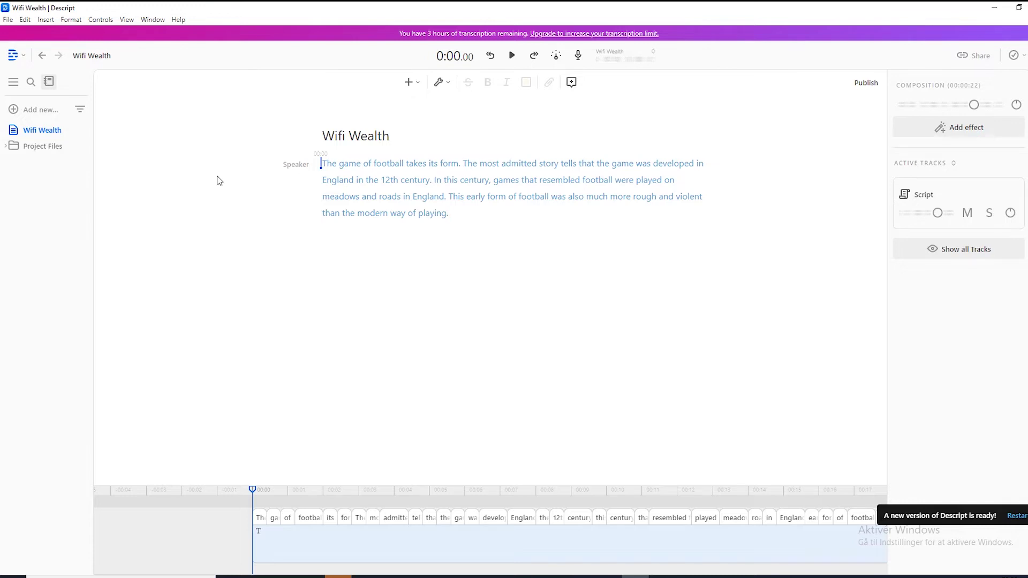
Step: Add a new speaker renamed to Don, give it the Don Overdub voice, select it and confirm
click(295, 164)
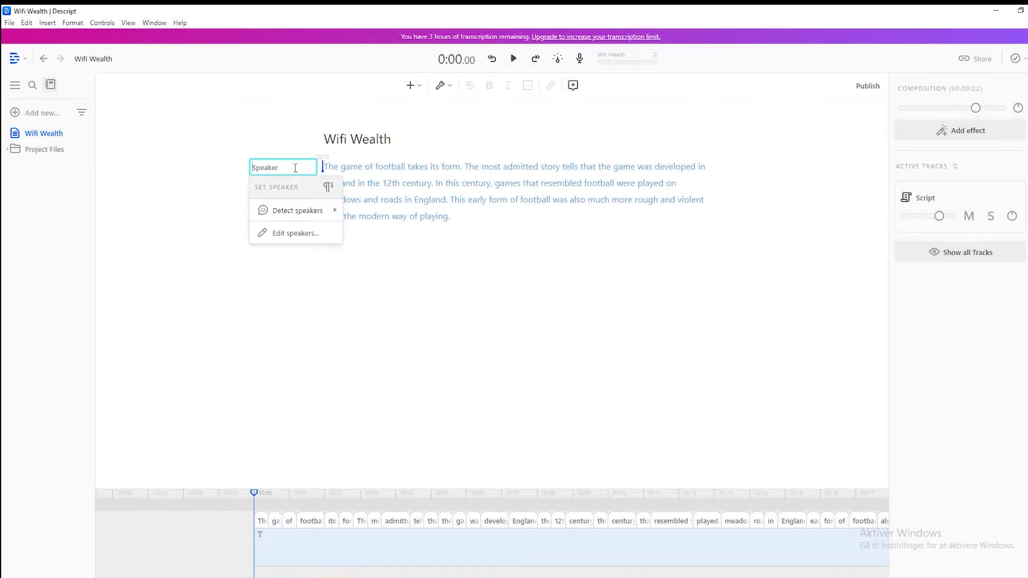
click(289, 234)
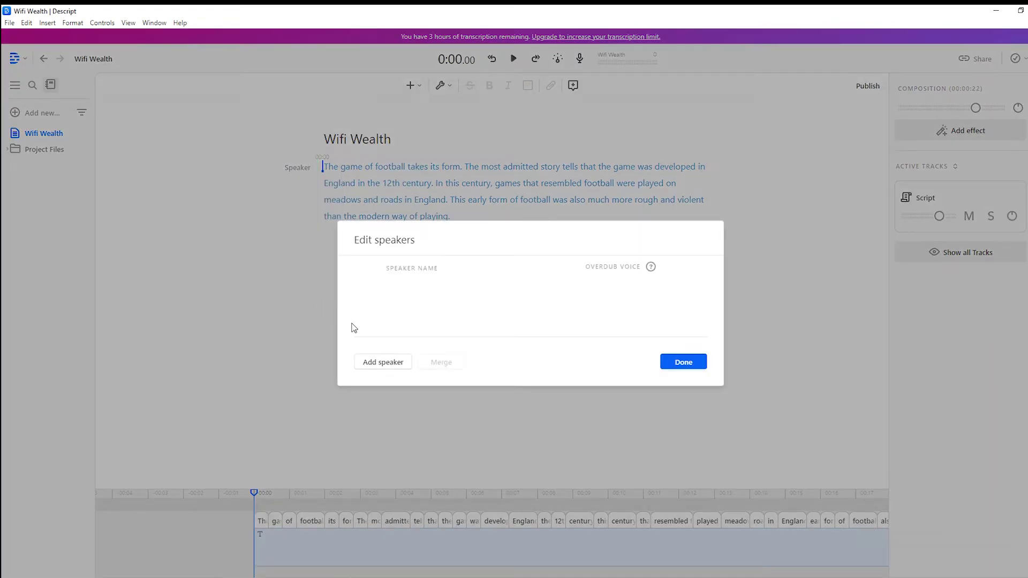
click(390, 368)
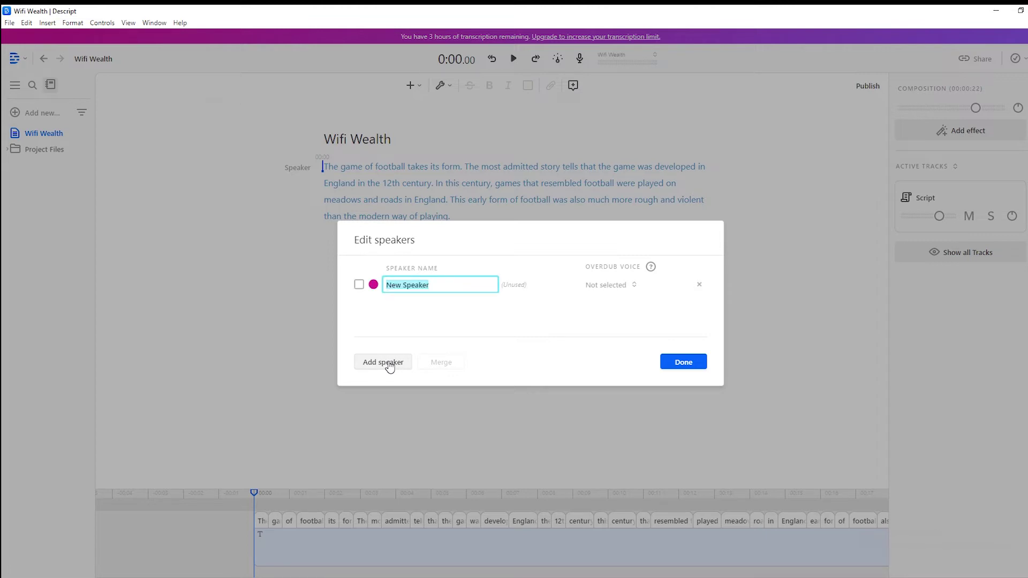
click(619, 285)
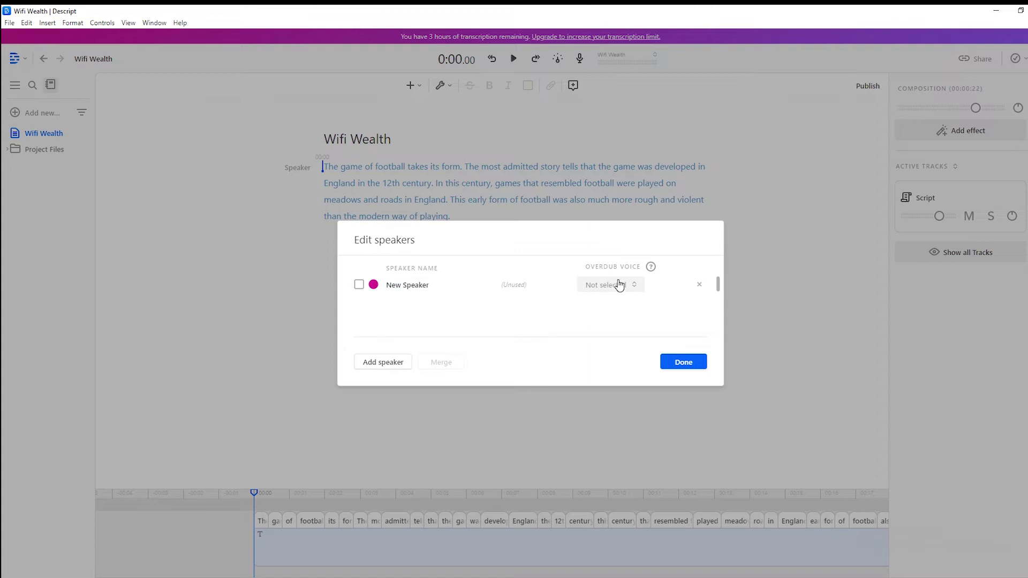
click(619, 285)
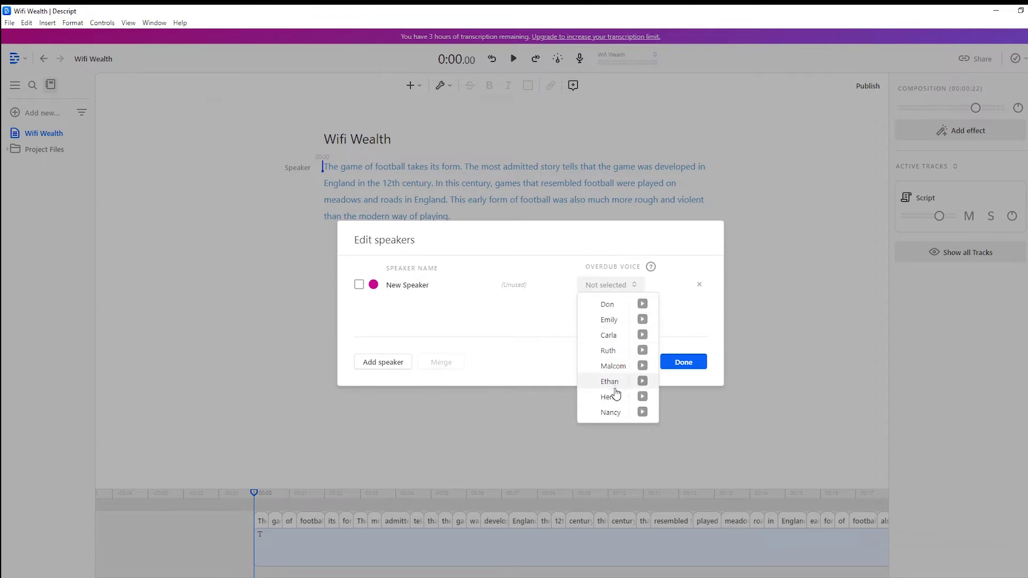
click(615, 308)
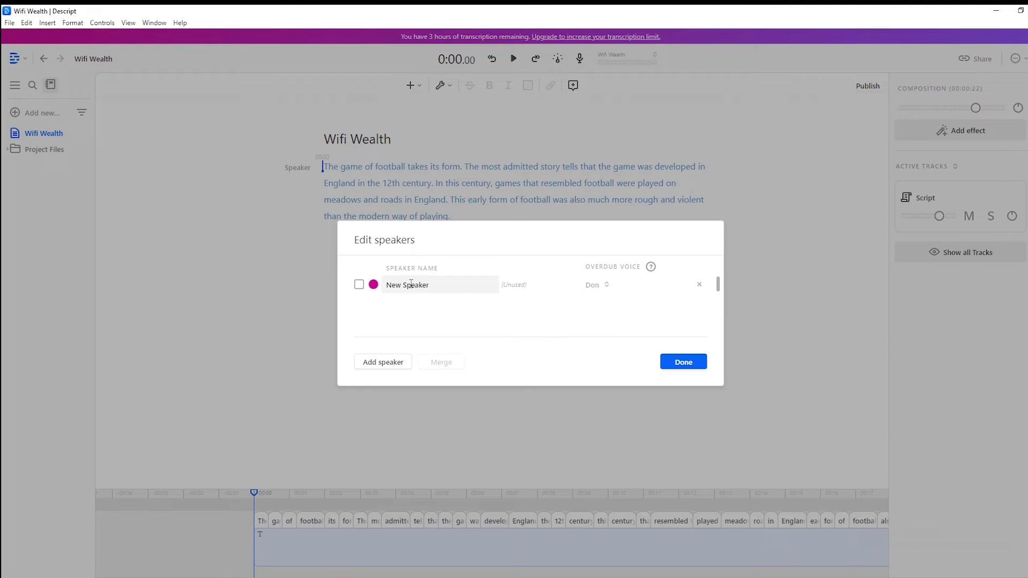
click(435, 284)
text(Don)
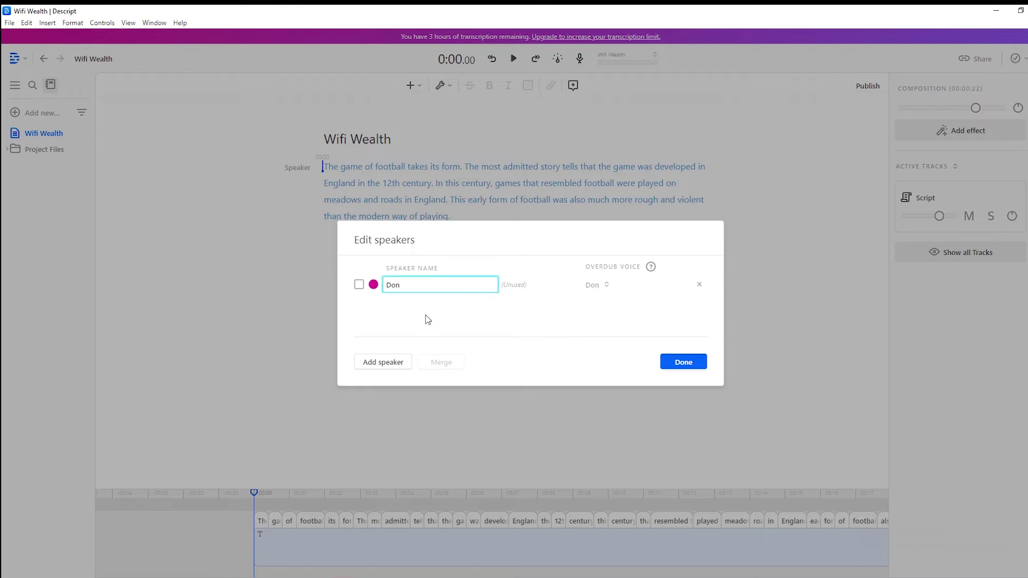
click(424, 316)
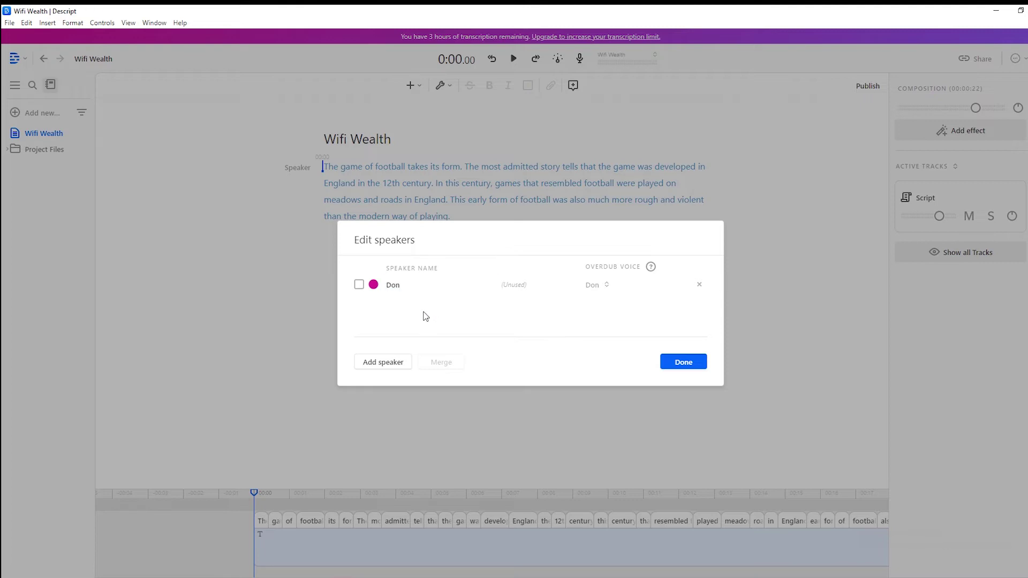
click(359, 285)
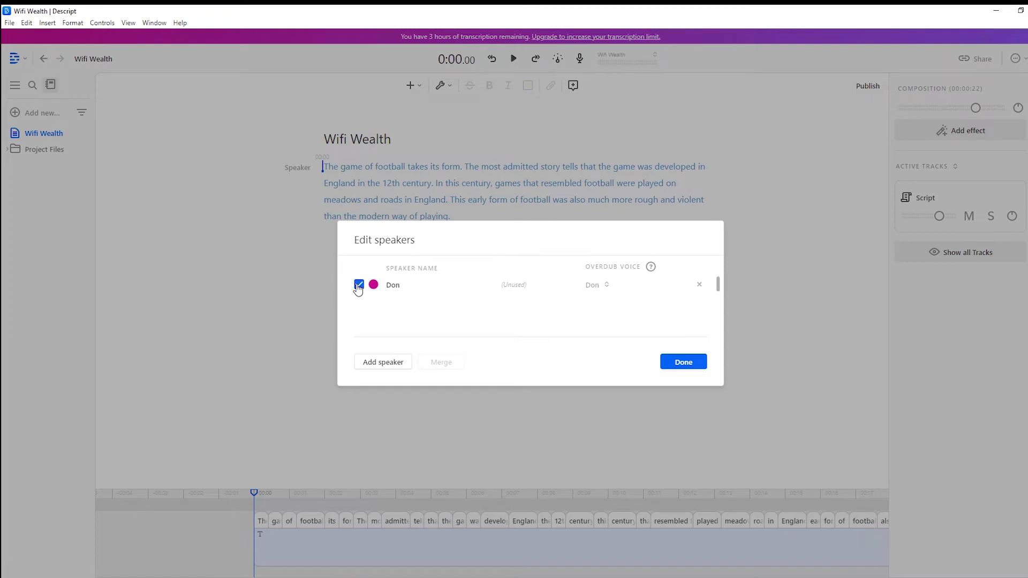
click(690, 362)
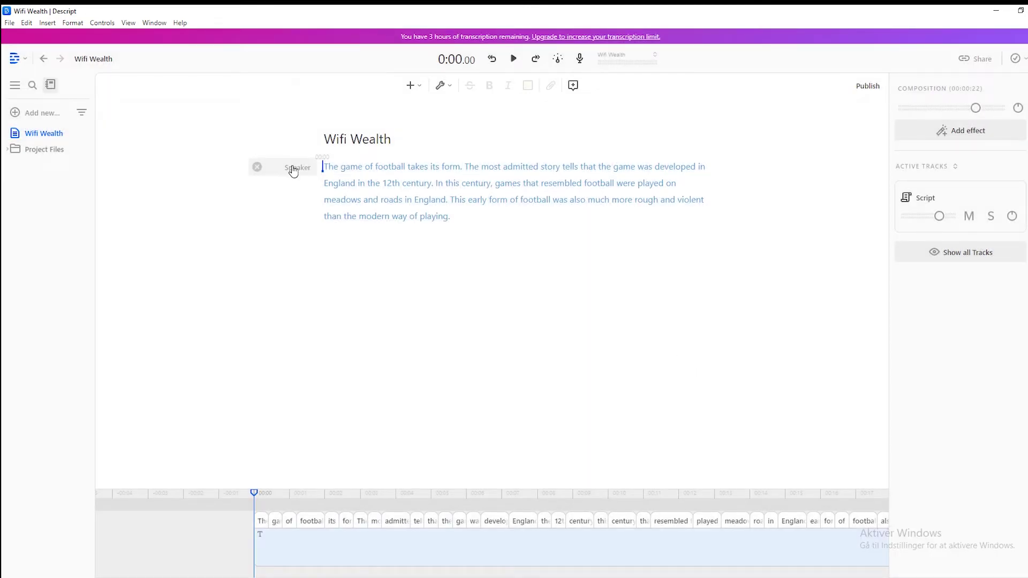
Step: Make Don (Calm) the football paragraph's speaker and play back the generated voice
click(293, 167)
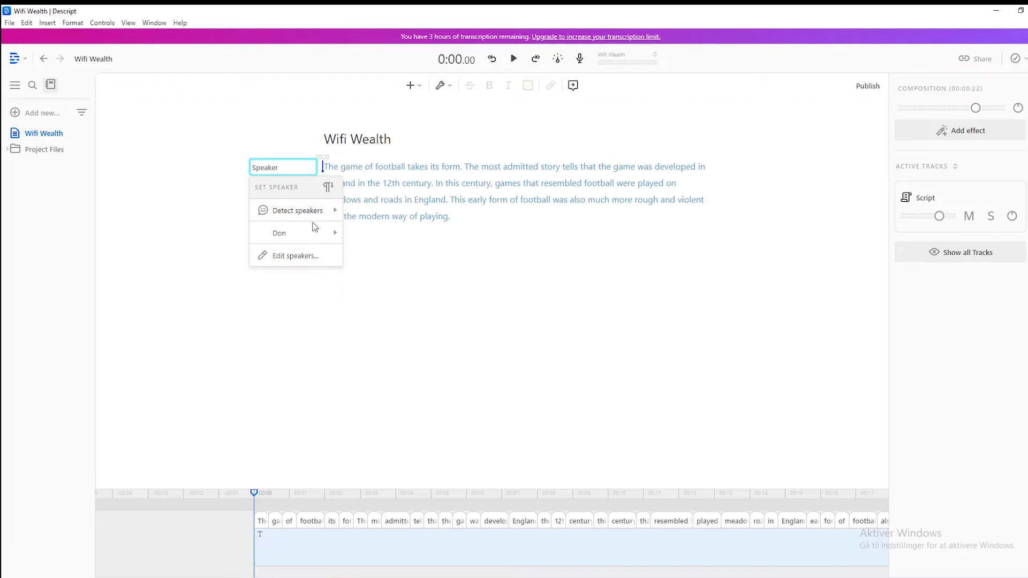
mouse_move(311, 233)
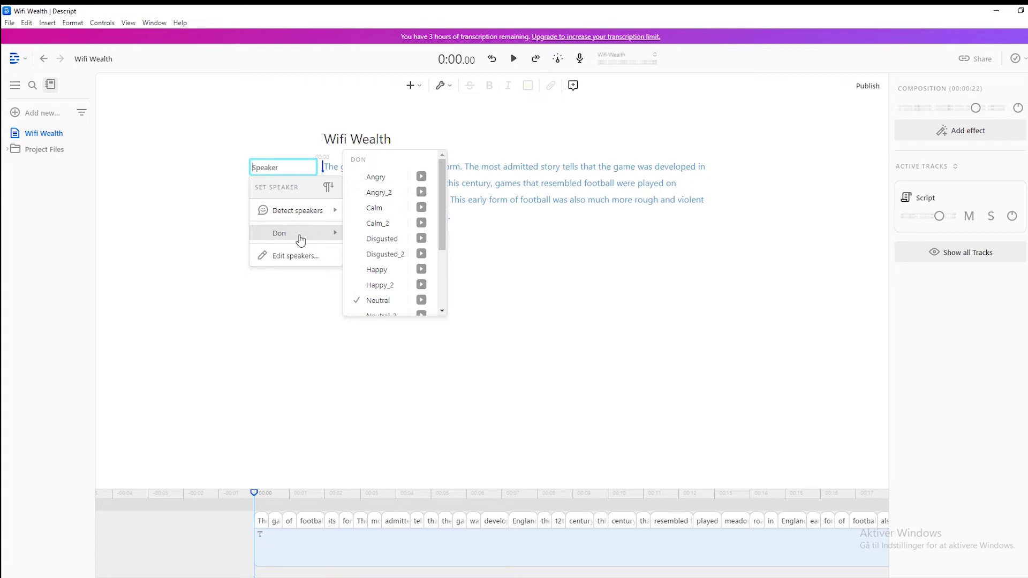
click(300, 241)
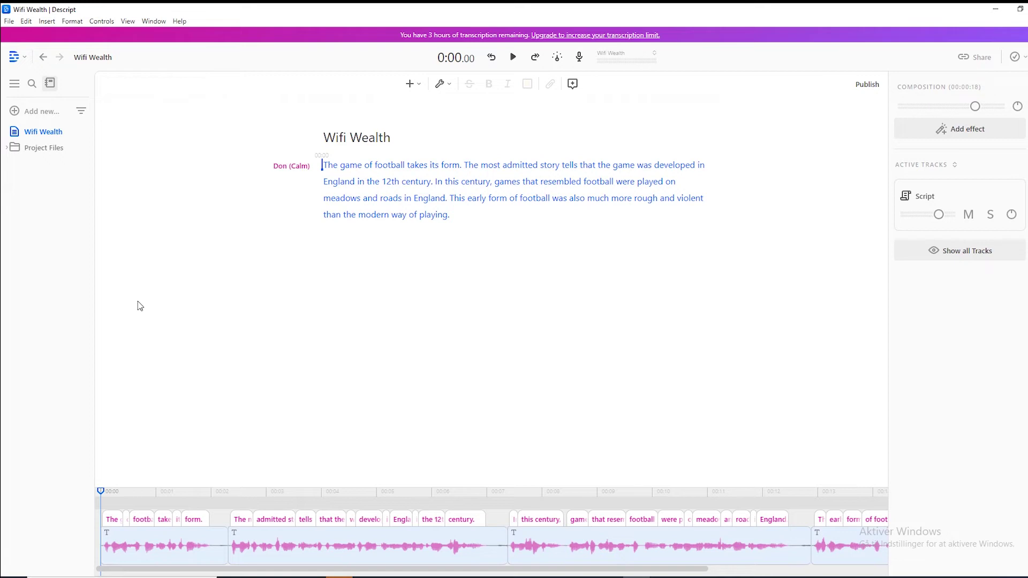
click(513, 56)
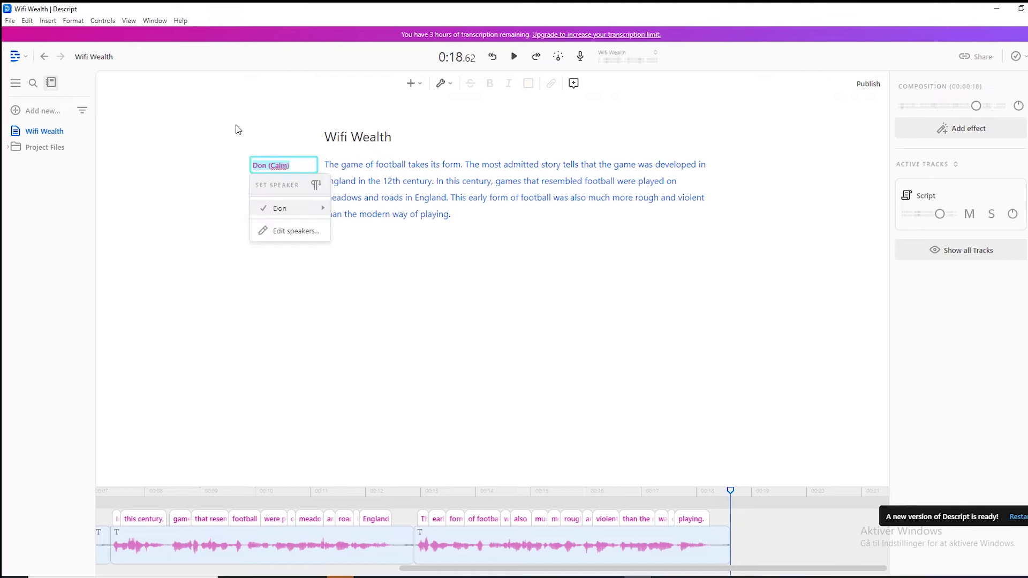
Step: Break the paragraph before 'In this century', set the first part to Don (Happy), and play it
click(435, 181)
key(Return)
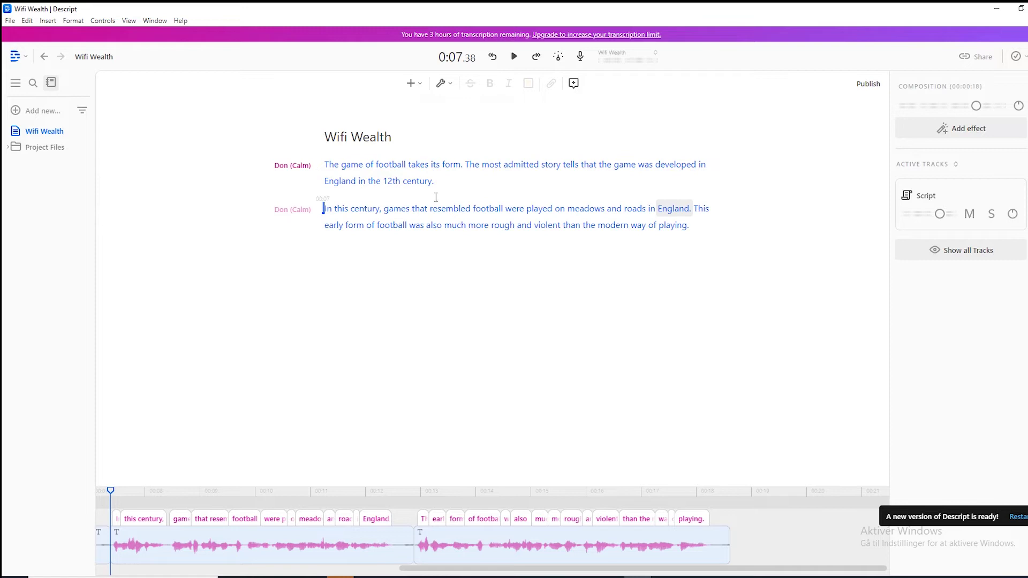
click(294, 167)
mouse_move(300, 209)
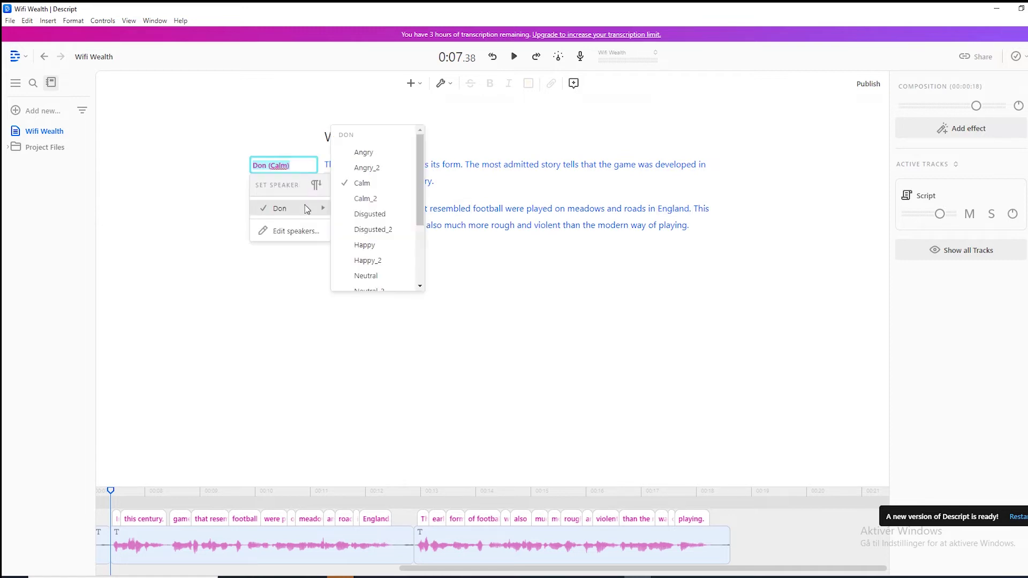
click(370, 245)
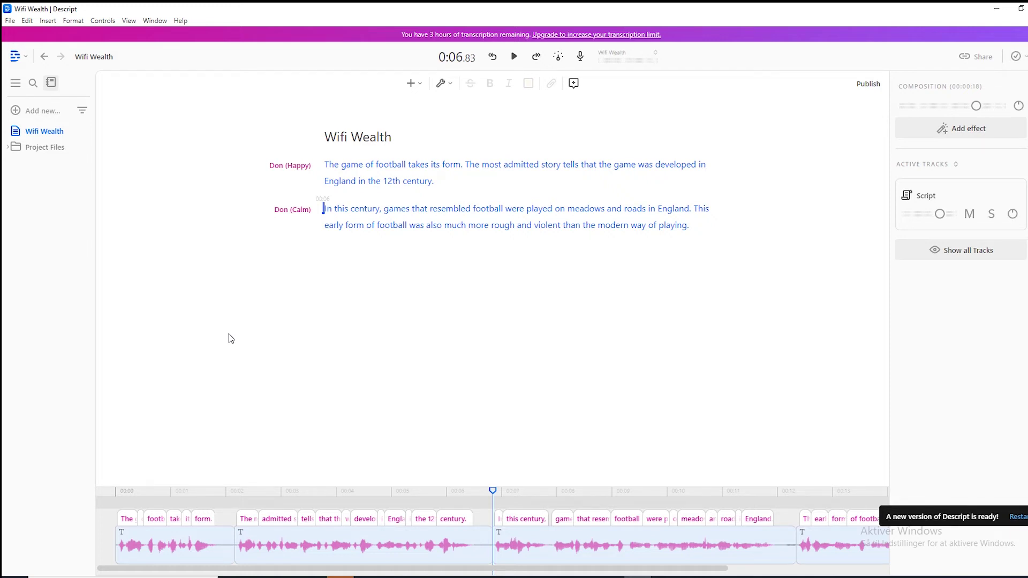
click(515, 56)
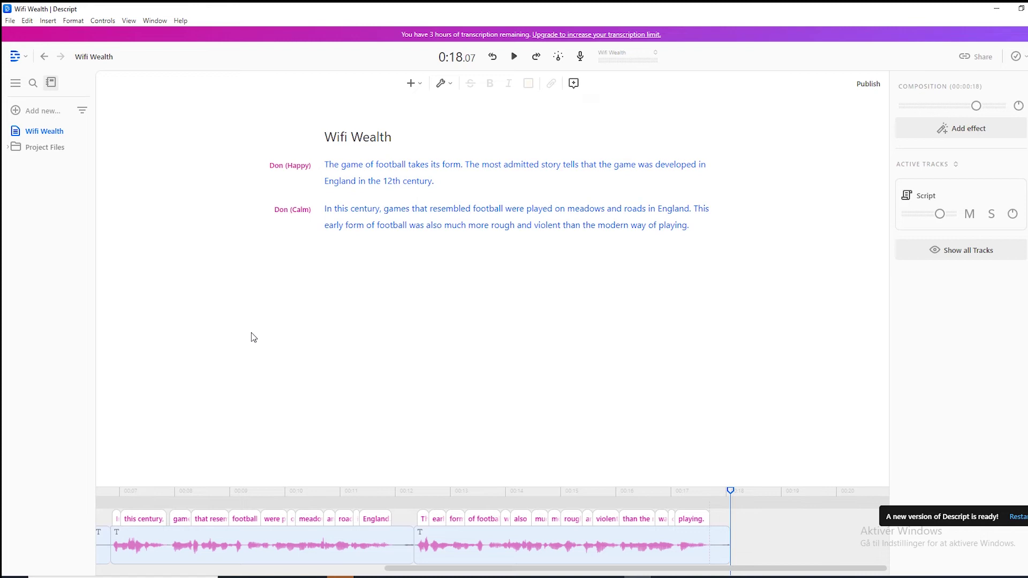
Step: Switch the first paragraph's speaker to Don (Angry)
click(288, 167)
mouse_move(296, 209)
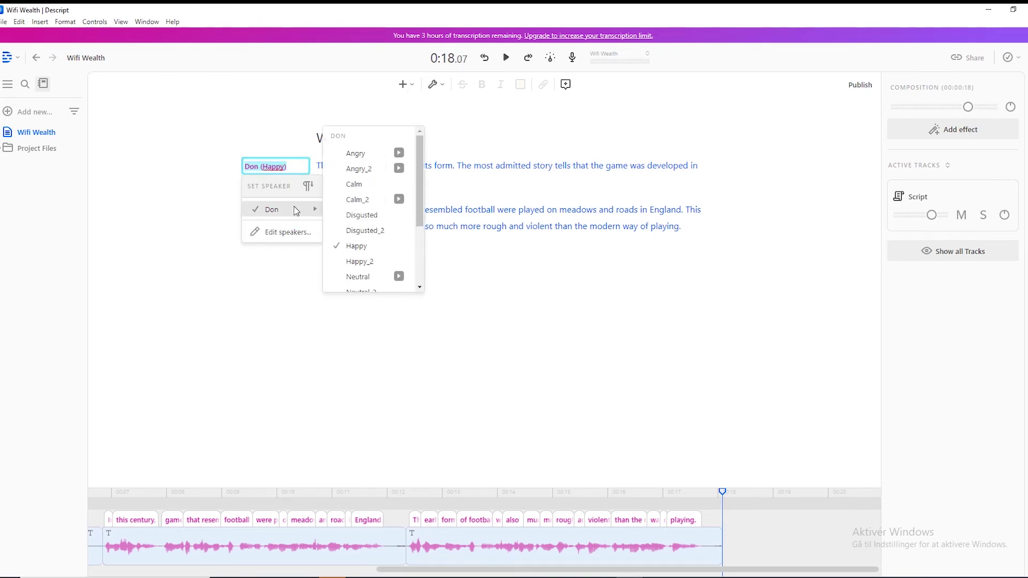
click(355, 153)
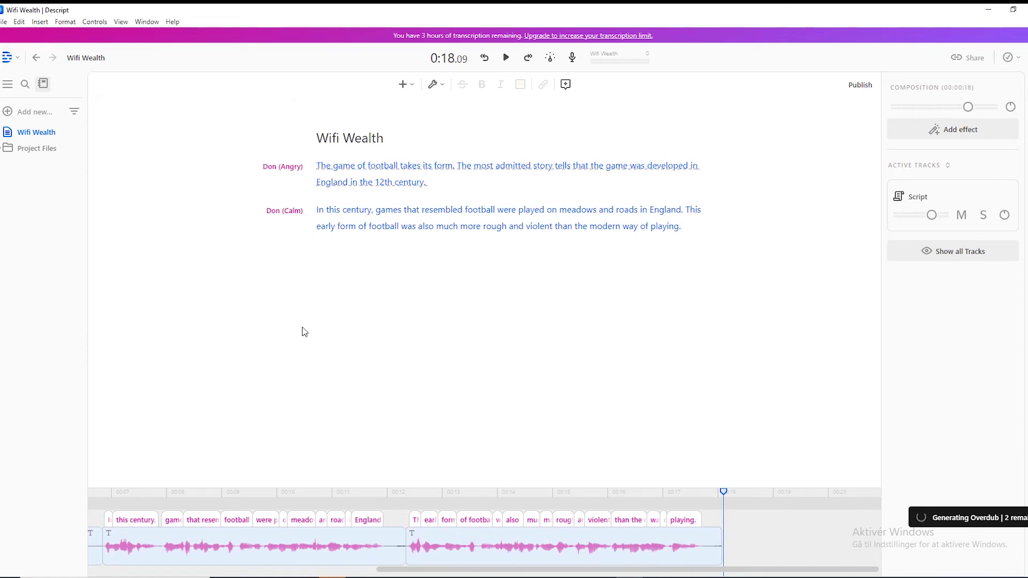
Step: Play the script from the beginning, then stop playback
click(318, 166)
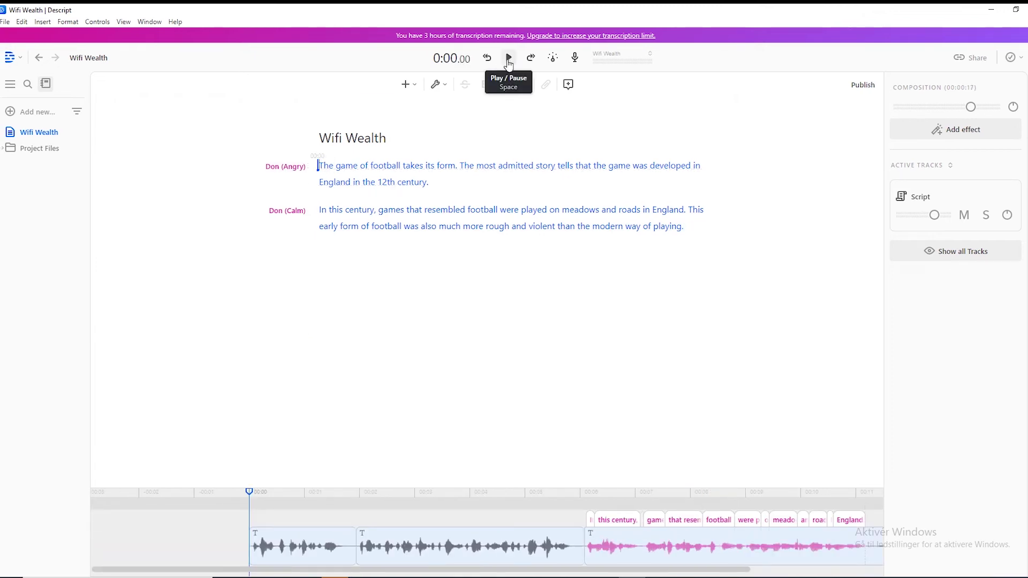
click(509, 60)
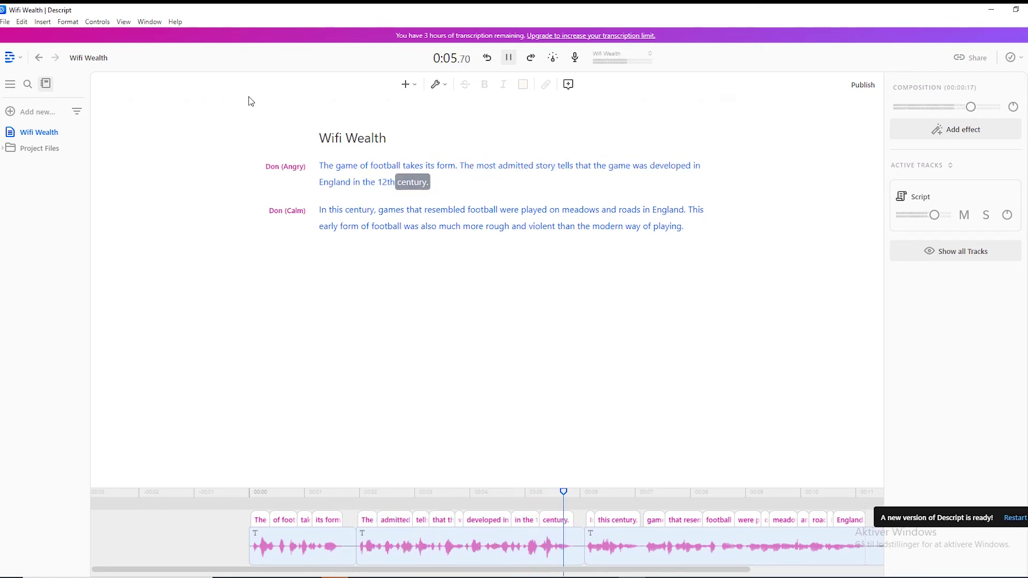
key(space)
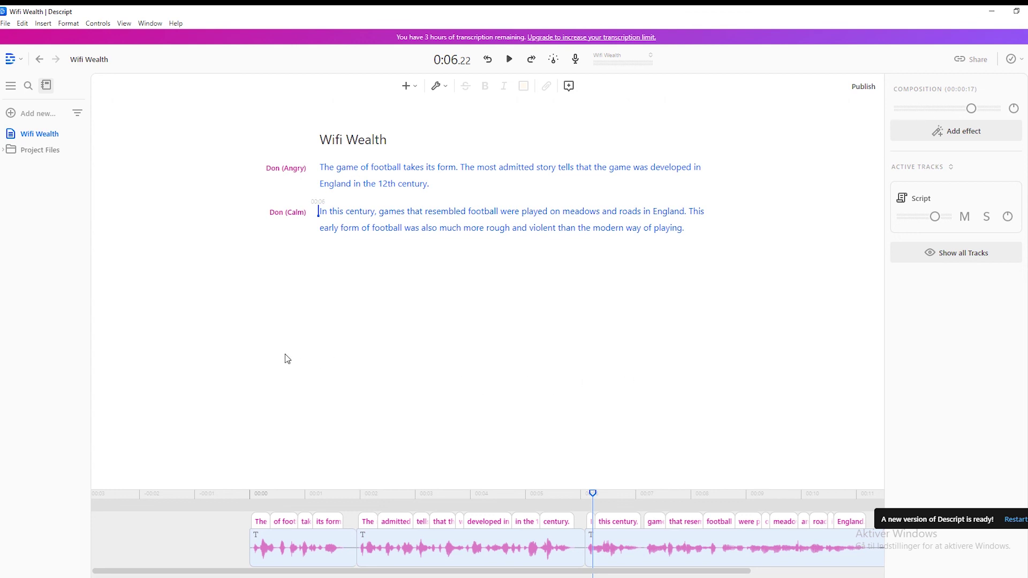
Step: Open the Audio export settings from File > Export for MP3 output
click(6, 23)
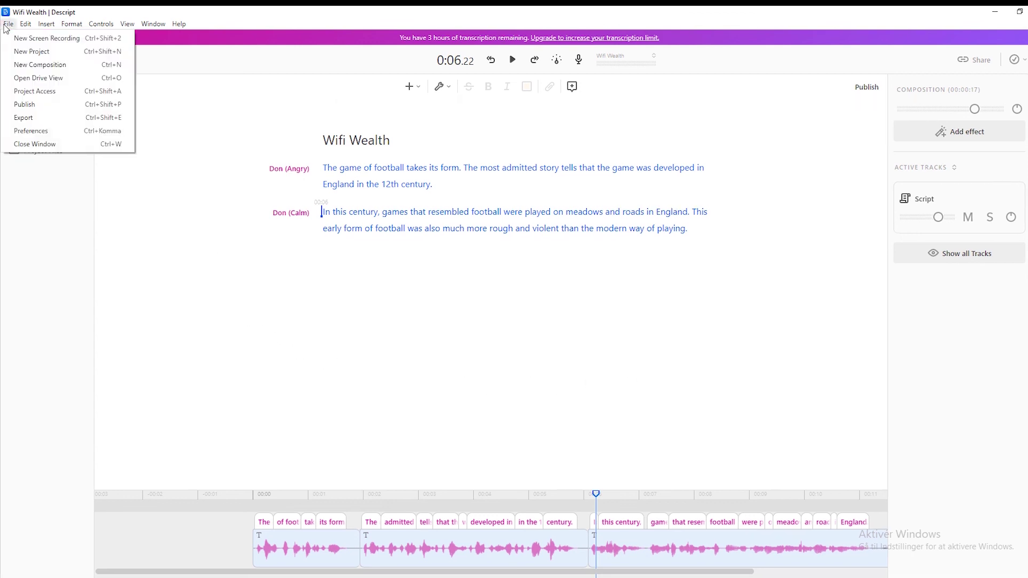
click(45, 119)
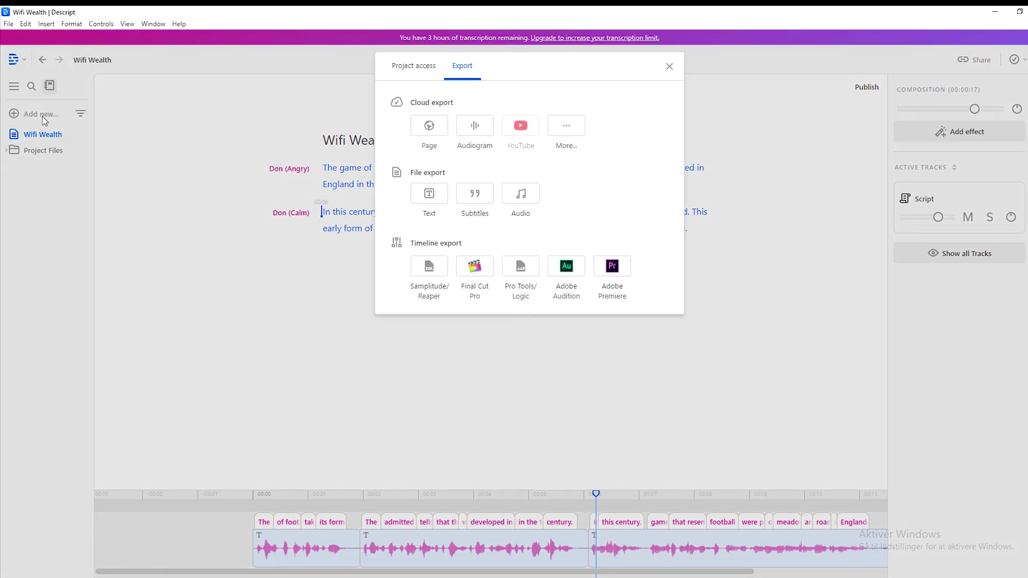
click(521, 196)
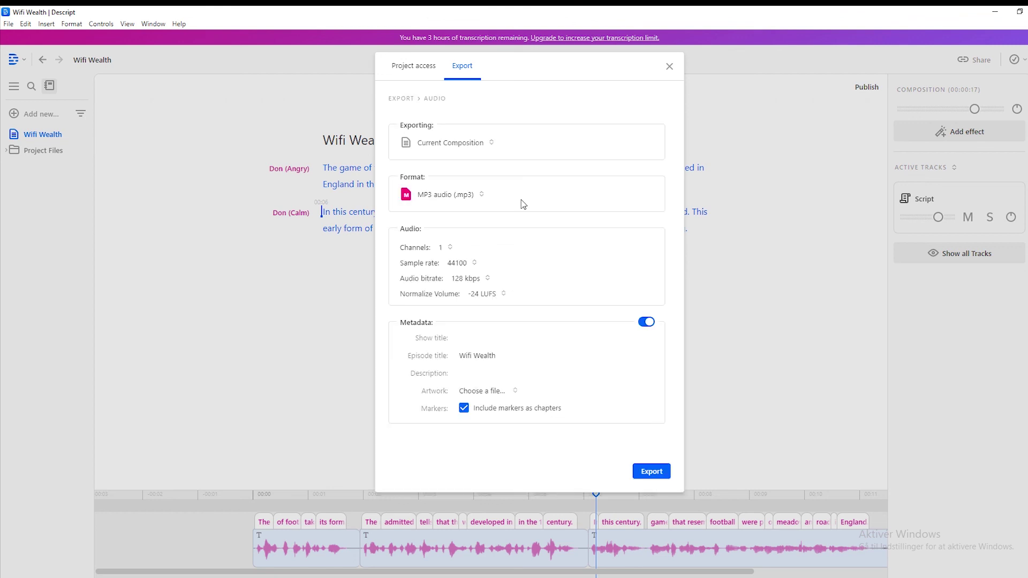